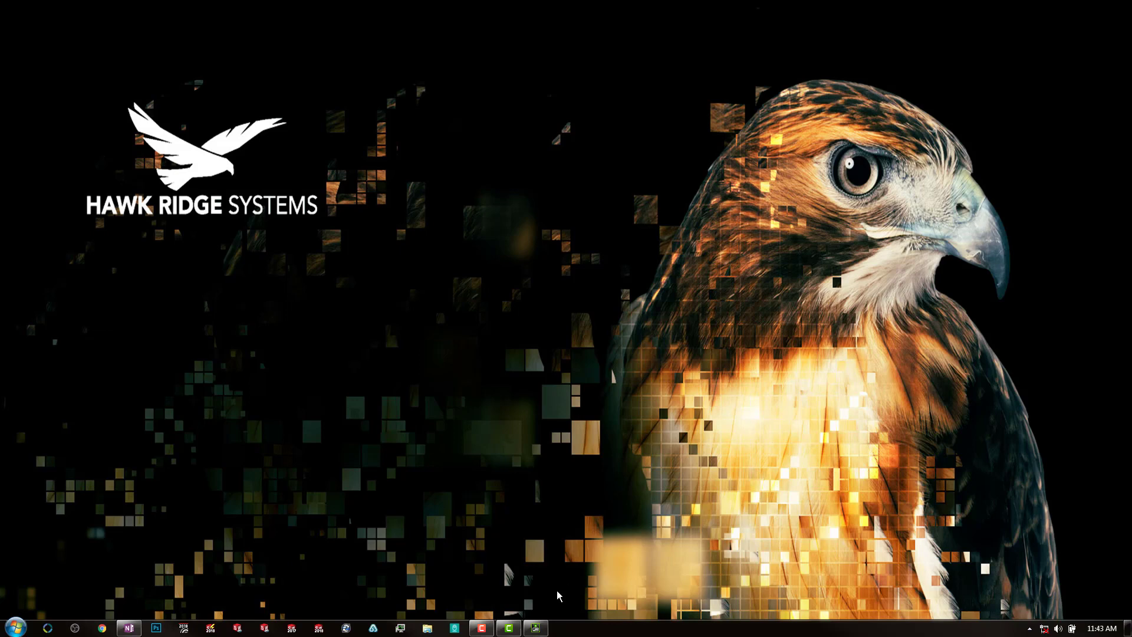
Step: Bring up the NVIDIA 3D settings and list the global preferred graphics processor options
left_click(544, 629)
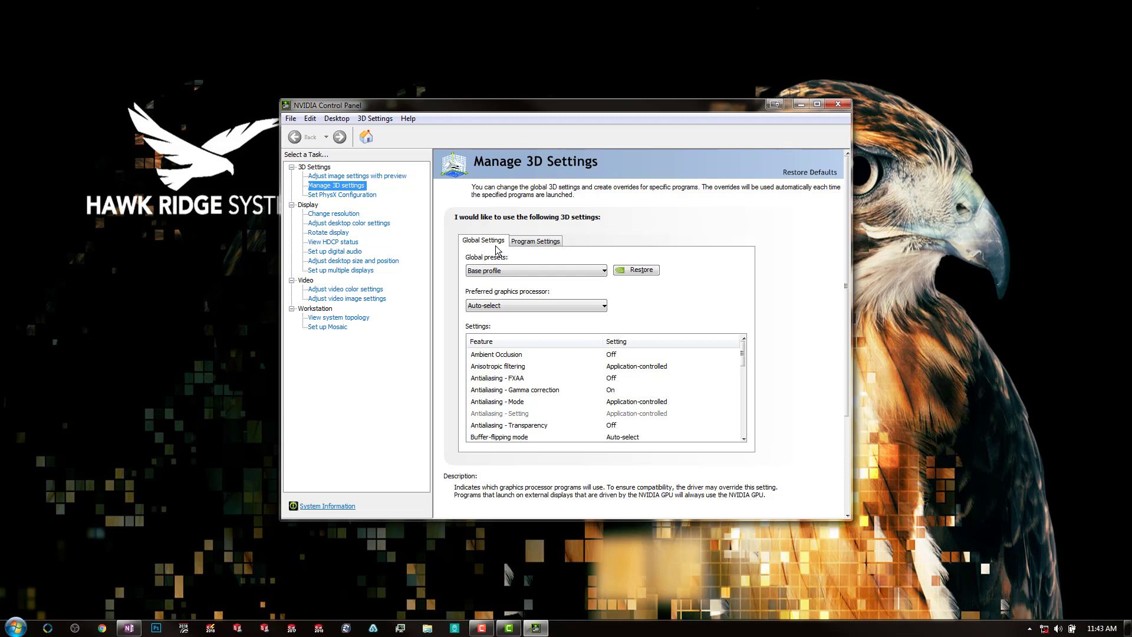
left_click(554, 308)
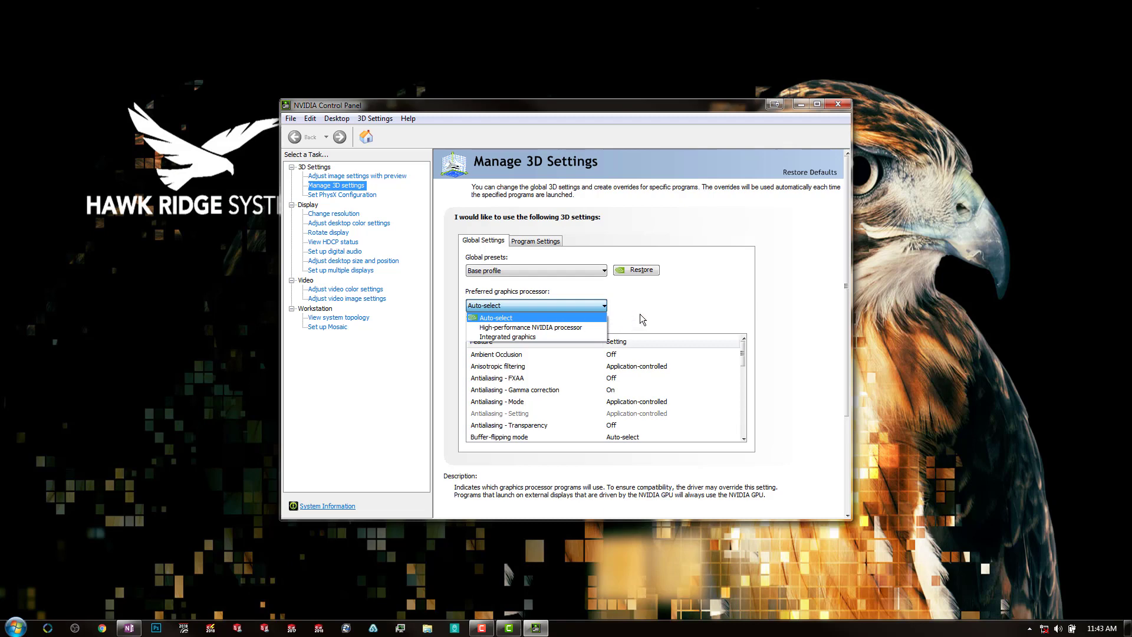
Step: Keep global Auto-select, then show Dassault Systemes SolidWorks' graphics processor choices under Program Settings
left_click(678, 312)
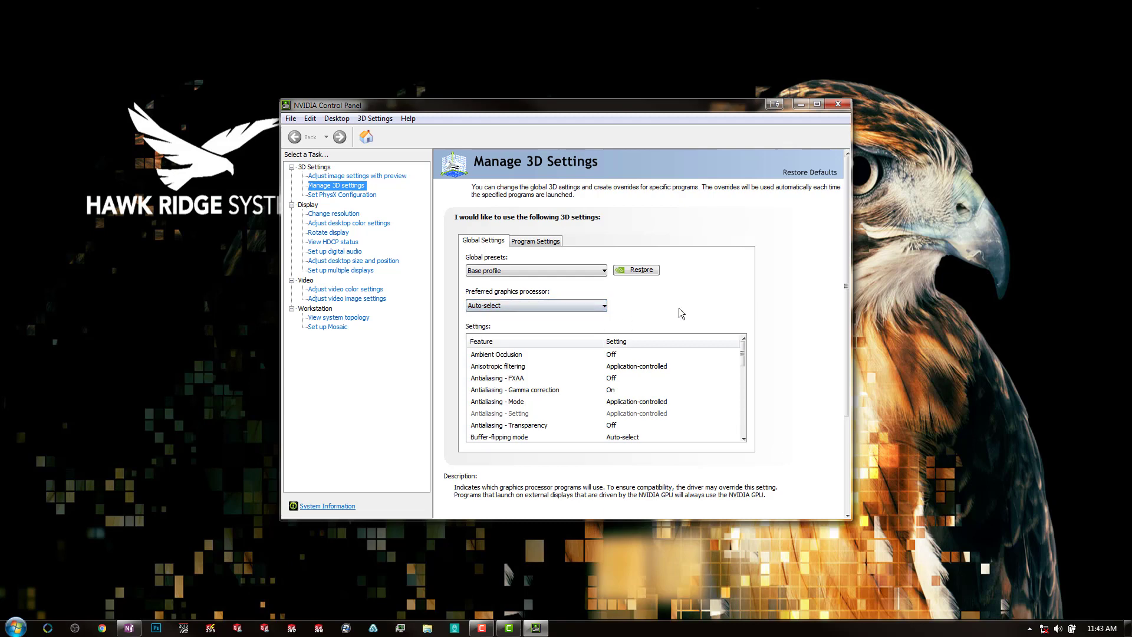
left_click(526, 245)
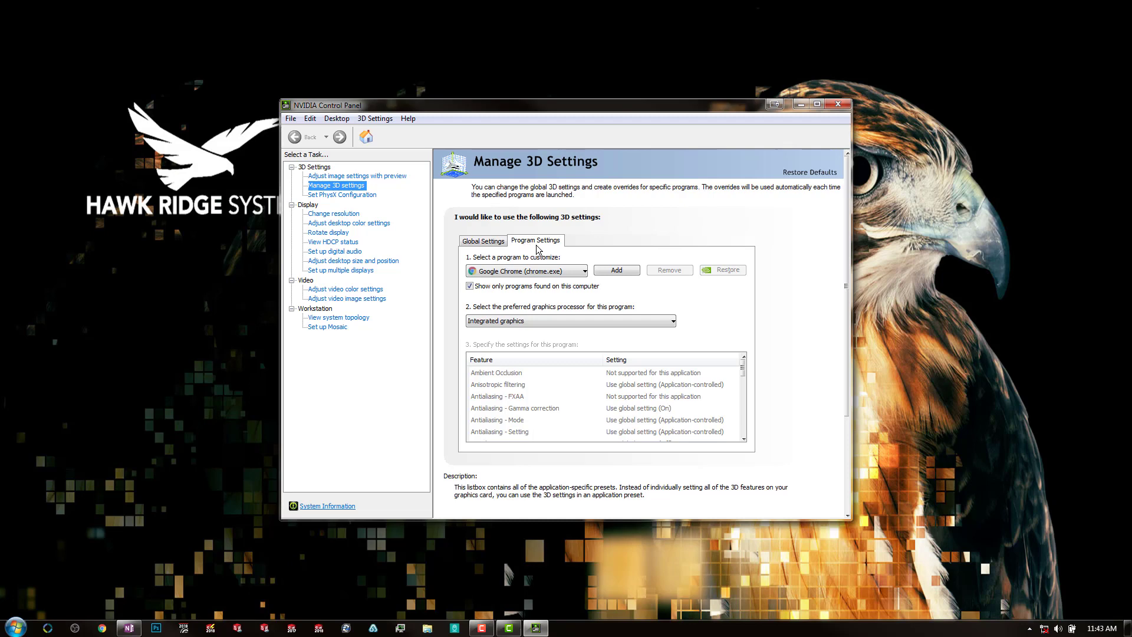
left_click(530, 274)
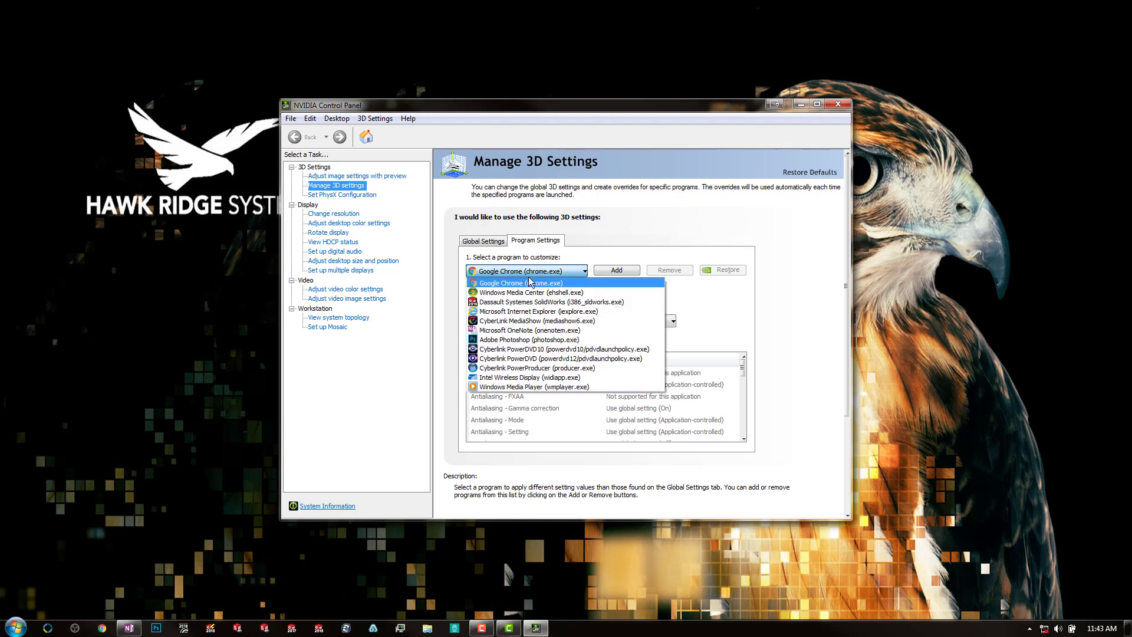
left_click(525, 303)
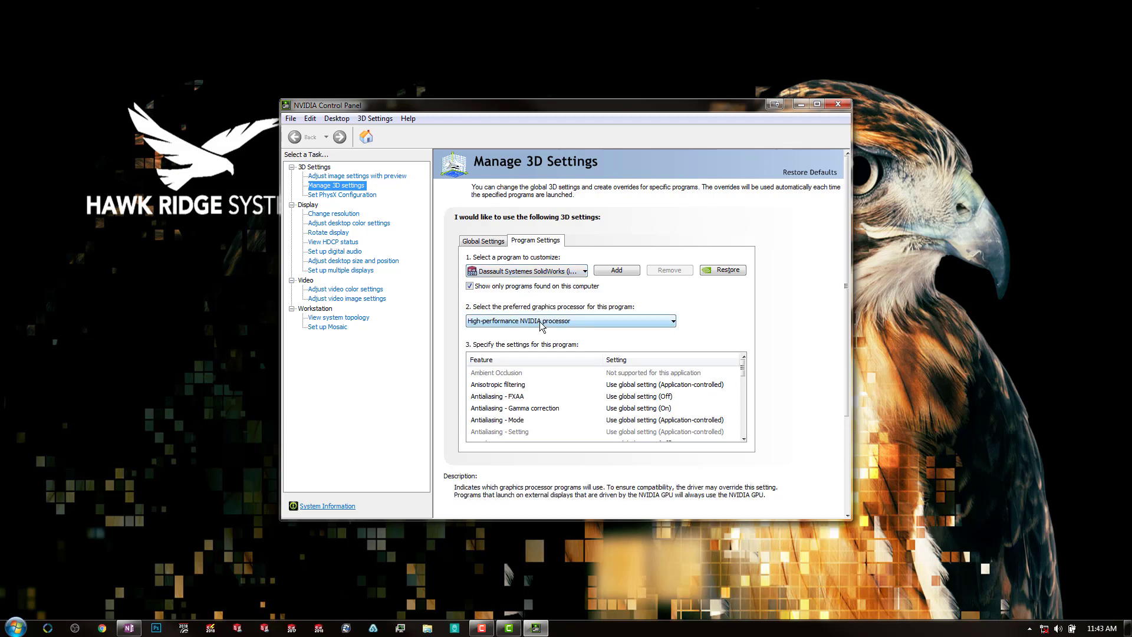
left_click(541, 325)
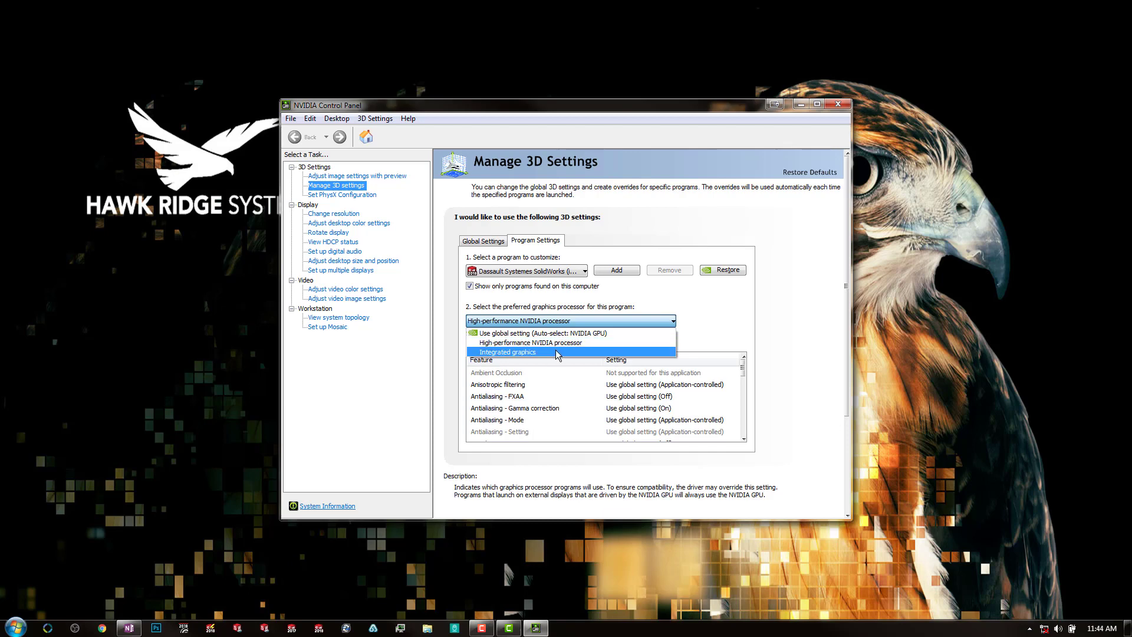
Step: Choose High-performance NVIDIA processor as SolidWorks' preferred graphics processor
left_click(556, 344)
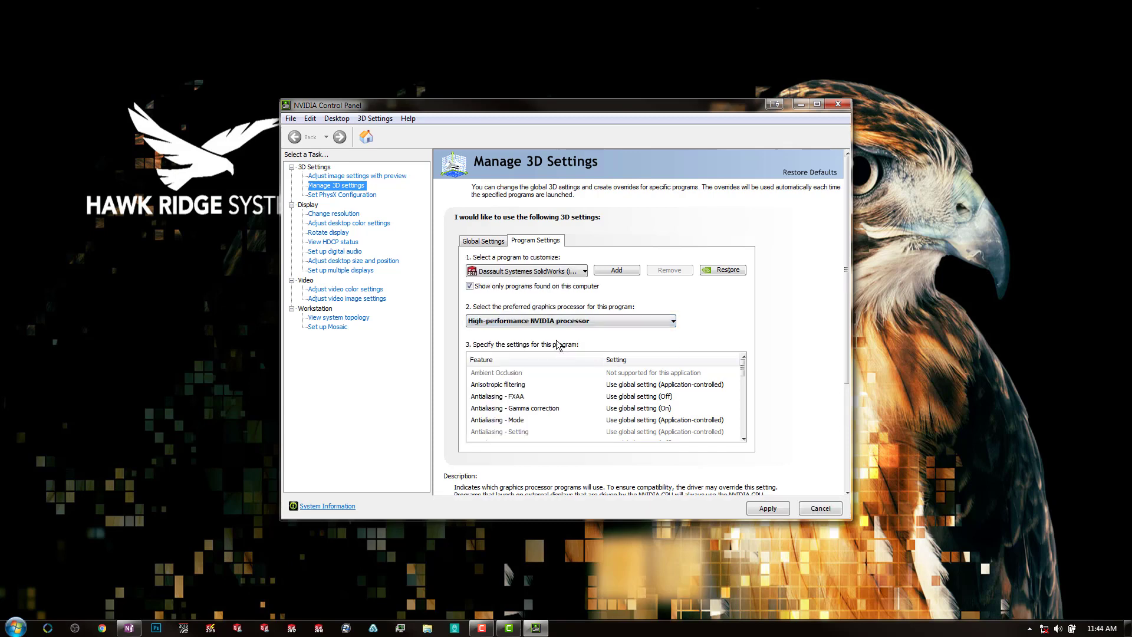